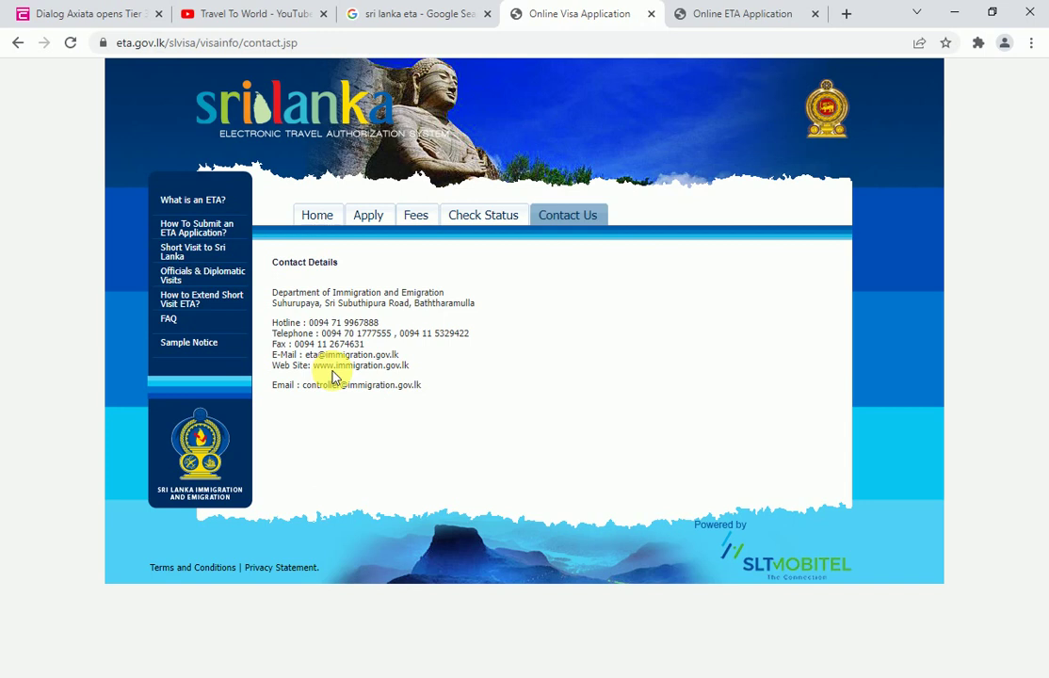
# - Start an ETA application, accept the terms and conditions, and open the Tourist ETA form for an individual
pyautogui.click(383, 227)
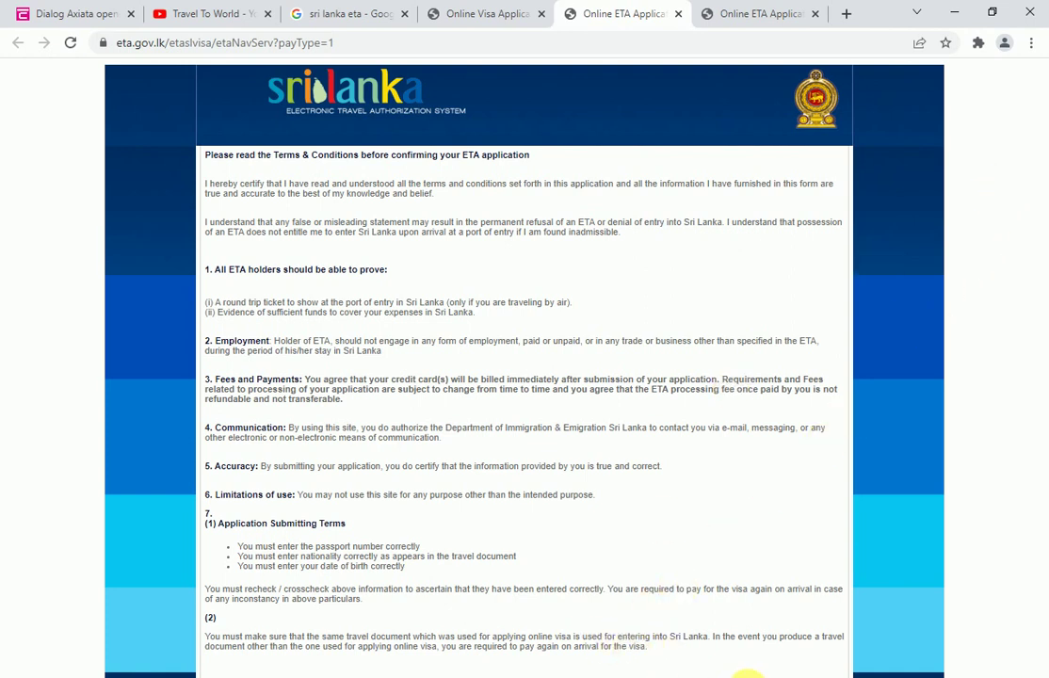
pyautogui.click(768, 12)
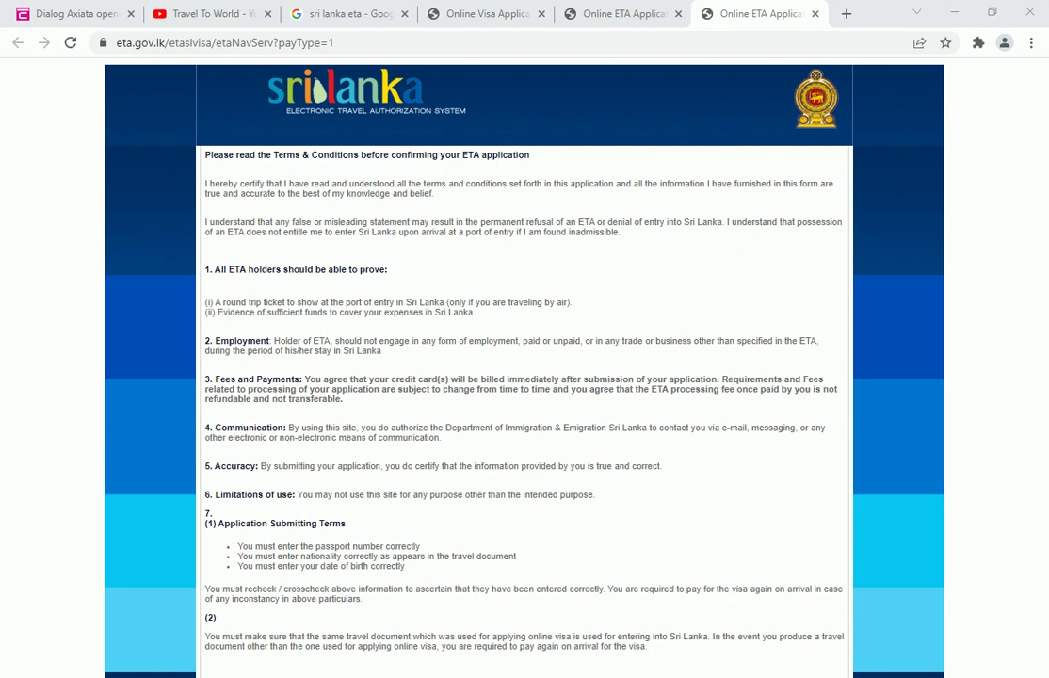
pyautogui.click(521, 660)
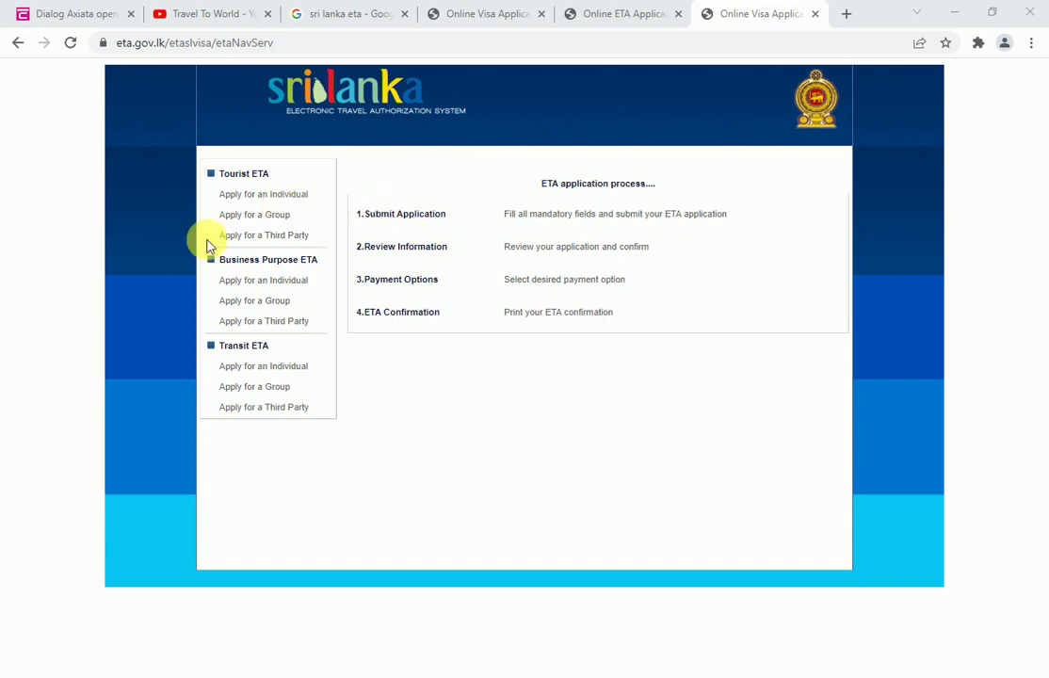
pyautogui.click(265, 195)
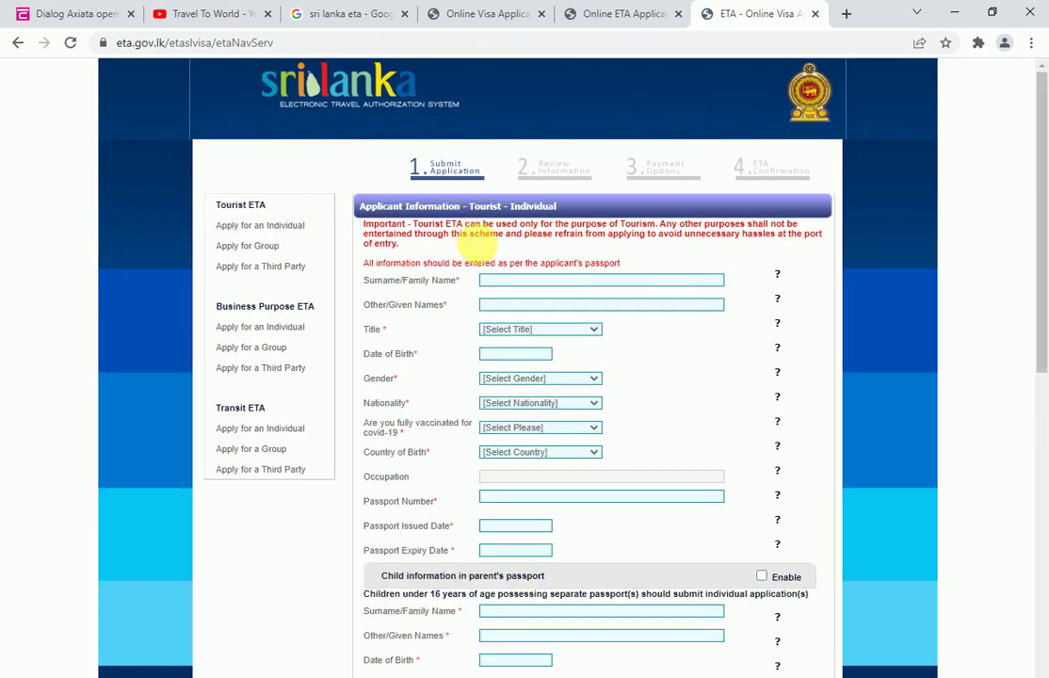
# - Look over the whole application form and inspect the applicant's surname, given names, title and date of birth fields
pyautogui.scroll(-10, 479, 246)
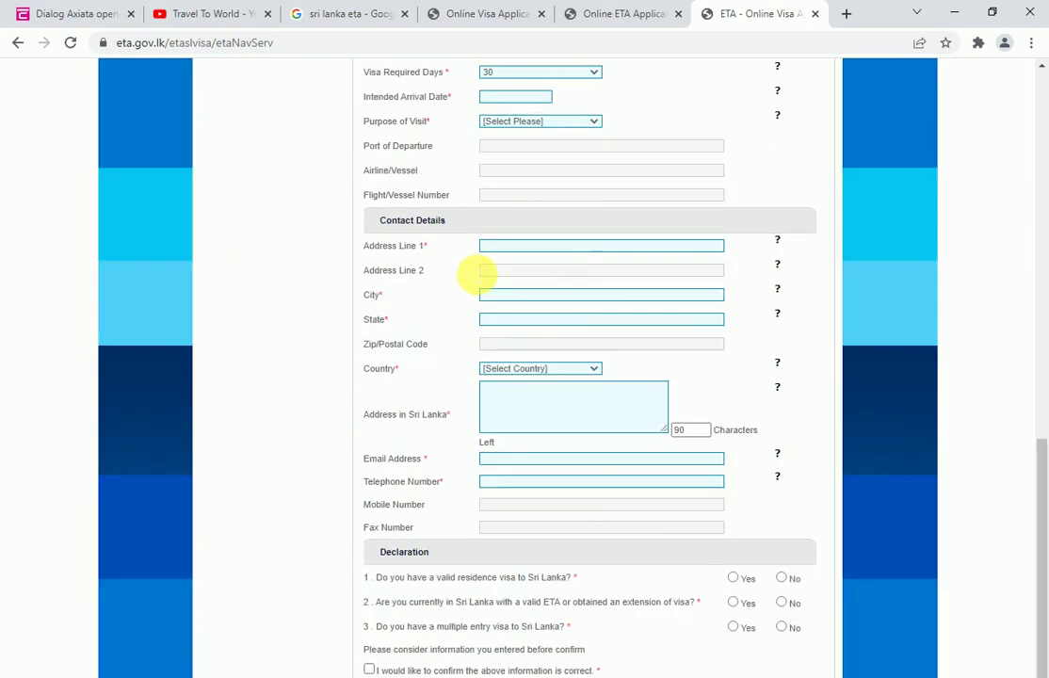
pyautogui.scroll(10, 520, 332)
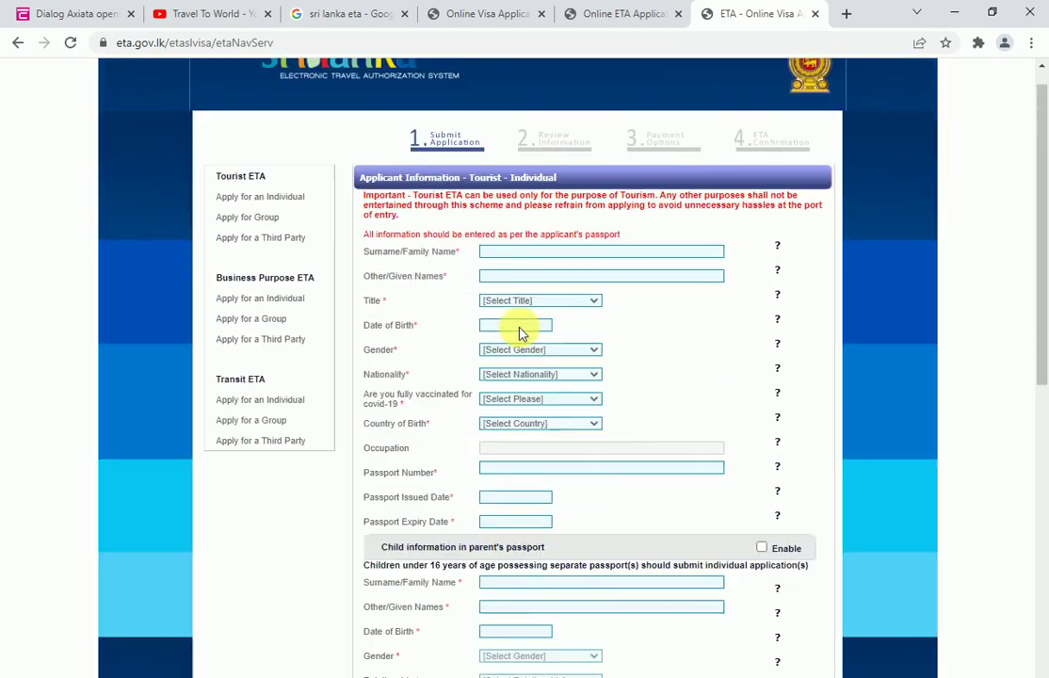
pyautogui.scroll(1, 520, 332)
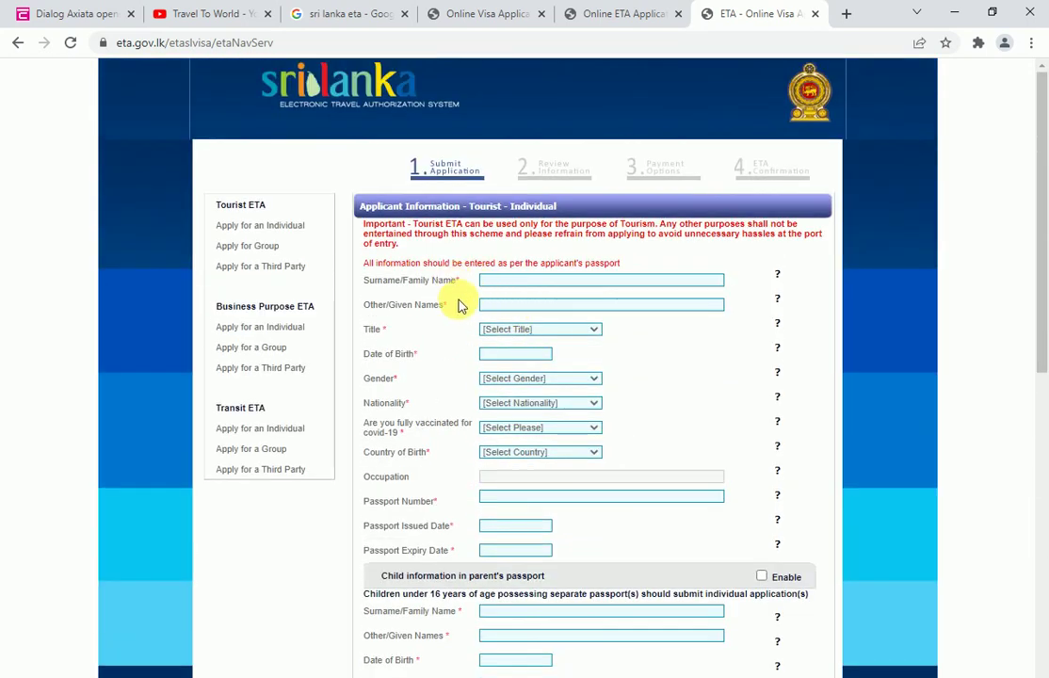
pyautogui.click(513, 280)
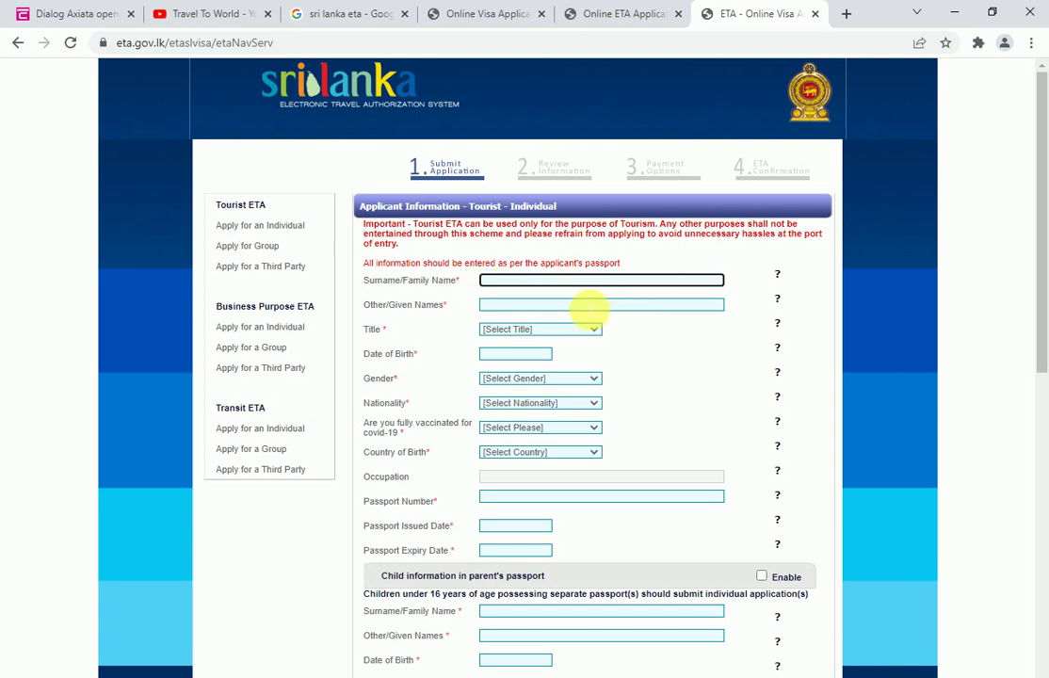
pyautogui.click(589, 304)
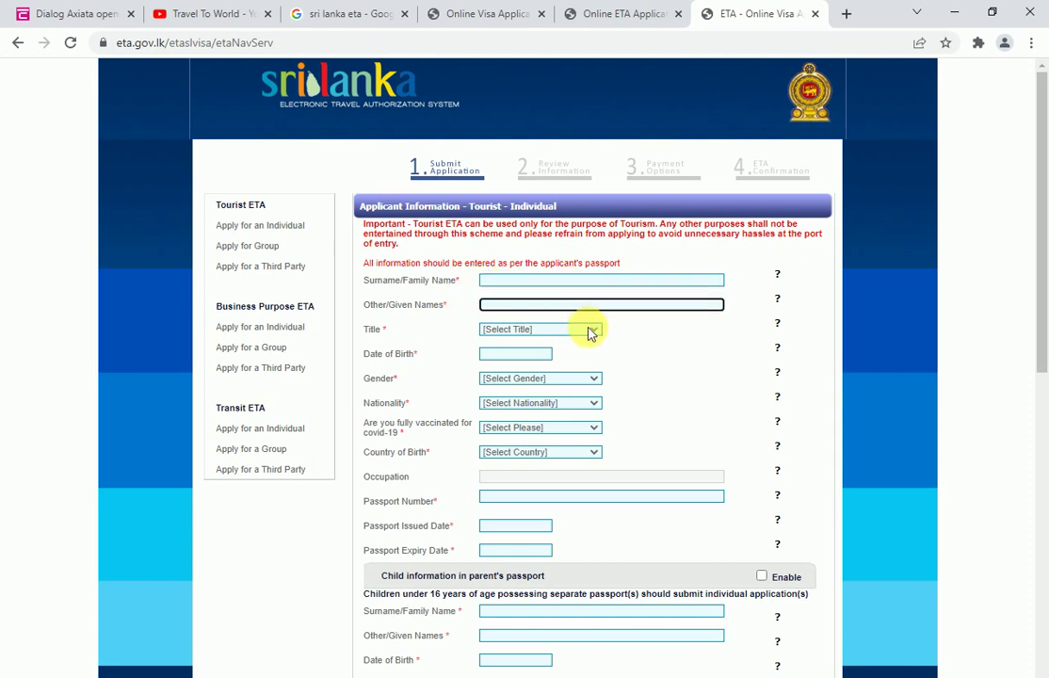
pyautogui.click(551, 331)
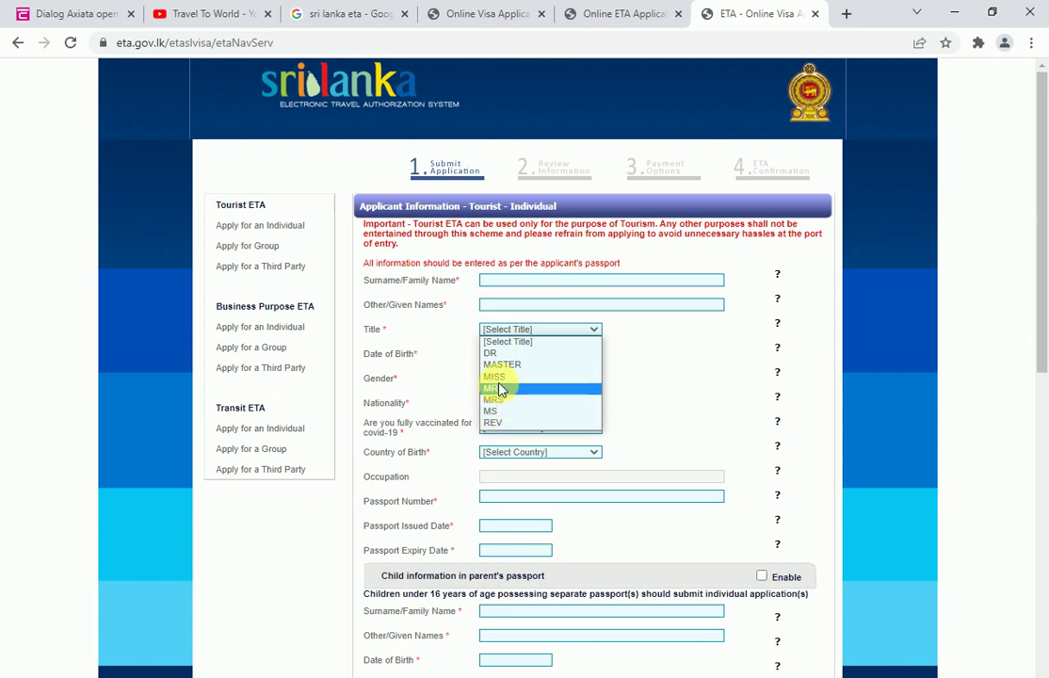
pyautogui.click(596, 330)
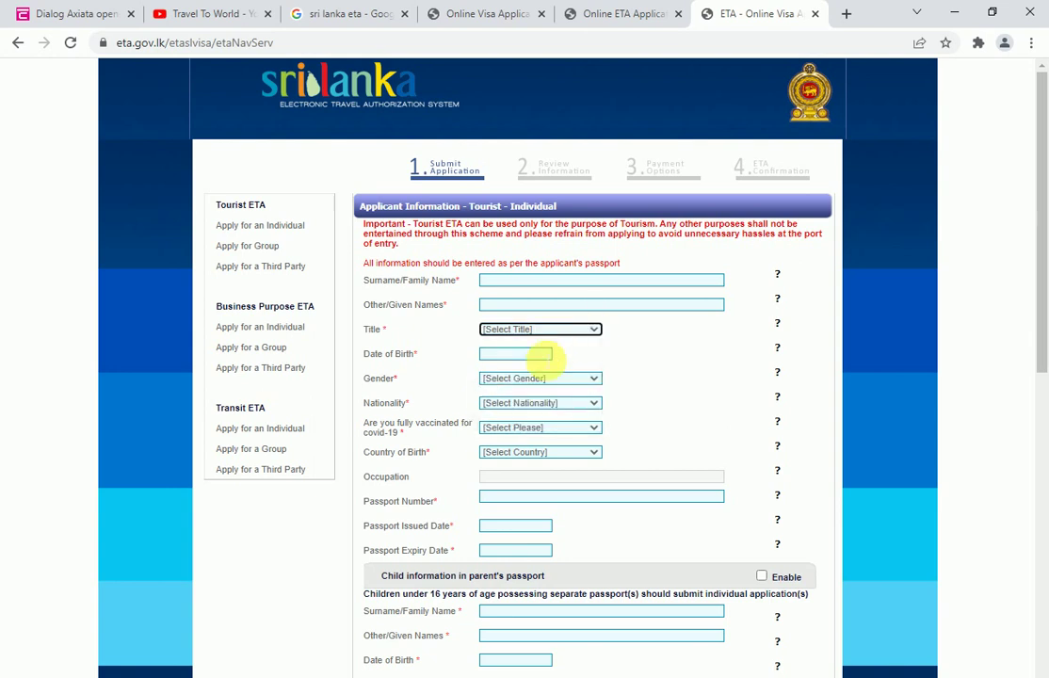
pyautogui.click(547, 355)
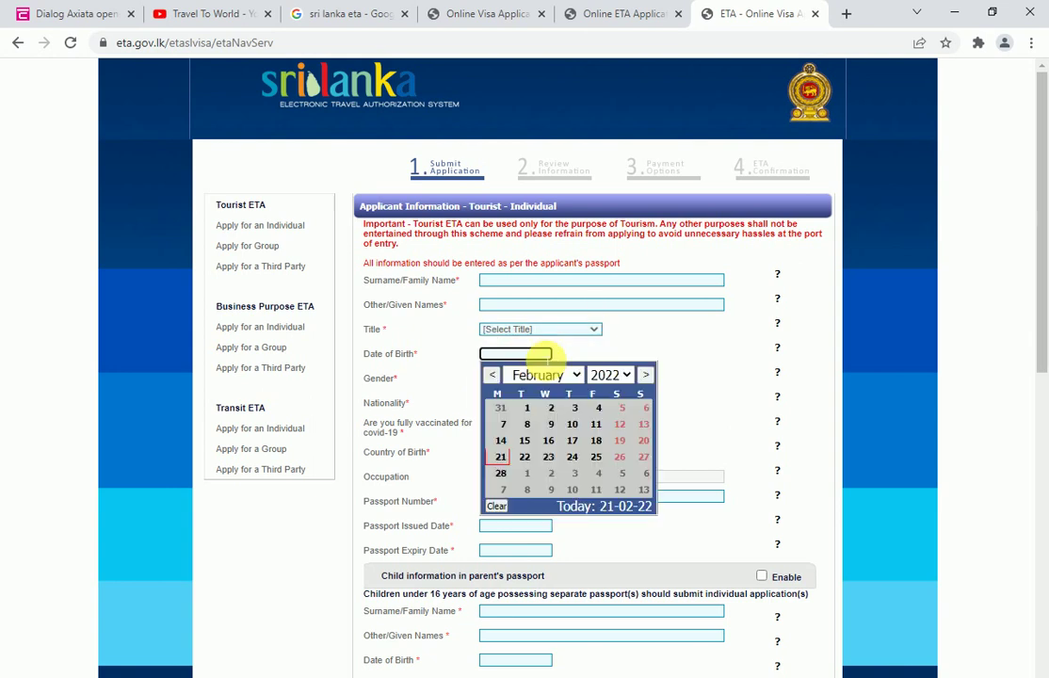
pyautogui.click(659, 350)
# - Inspect the choices for gender, nationality, COVID-19 vaccination and country of birth without selecting any
pyautogui.scroll(-1, 658, 373)
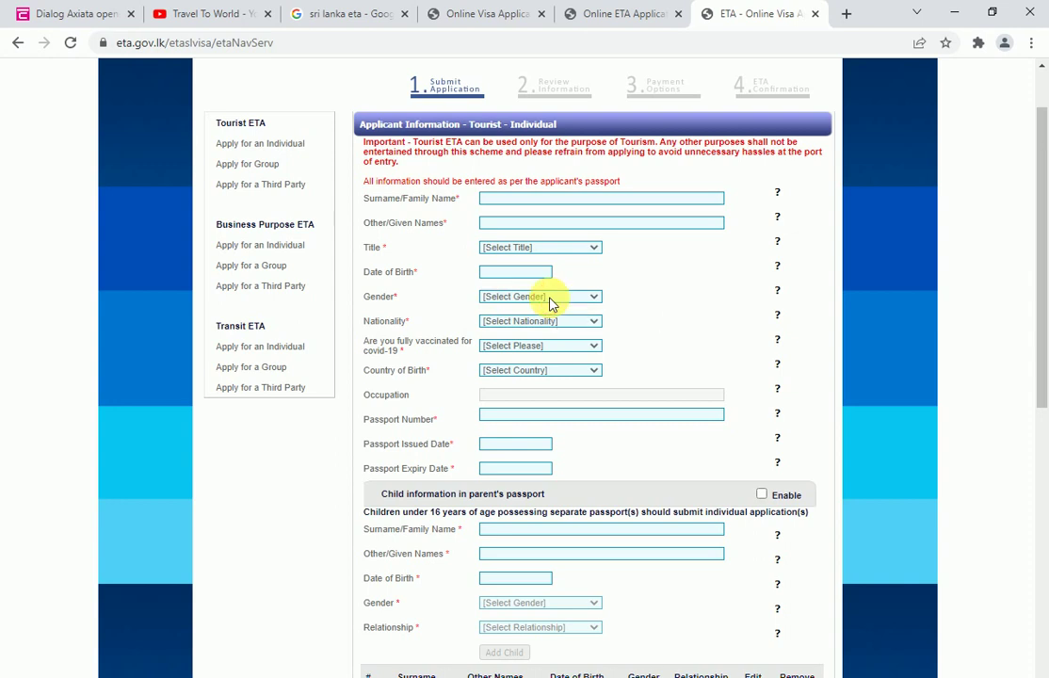
pyautogui.click(545, 301)
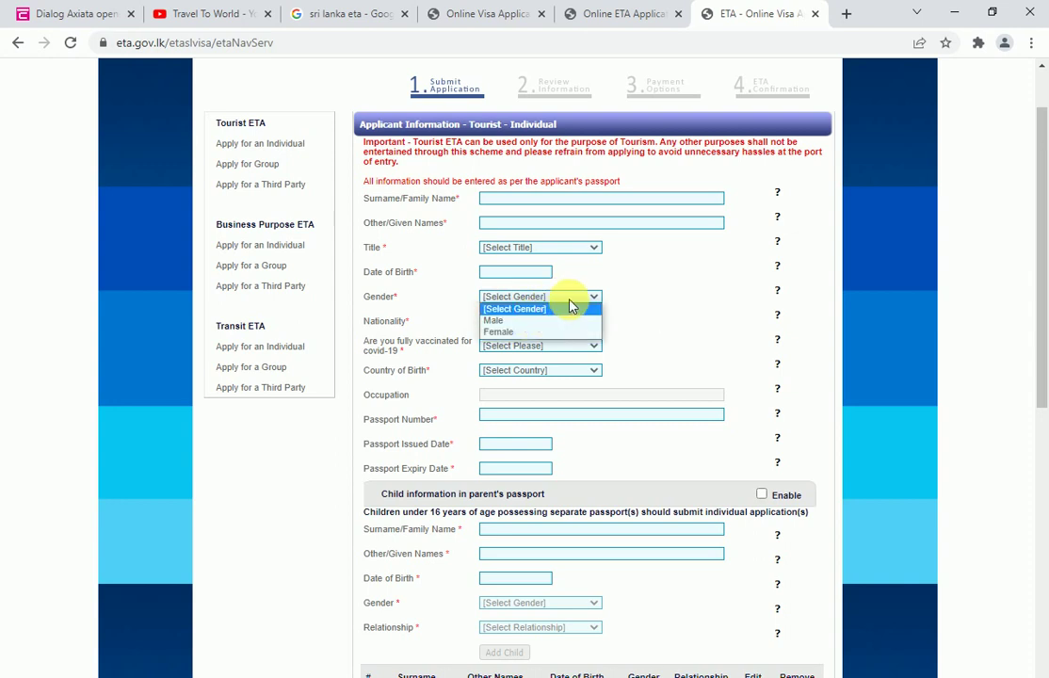
pyautogui.click(557, 309)
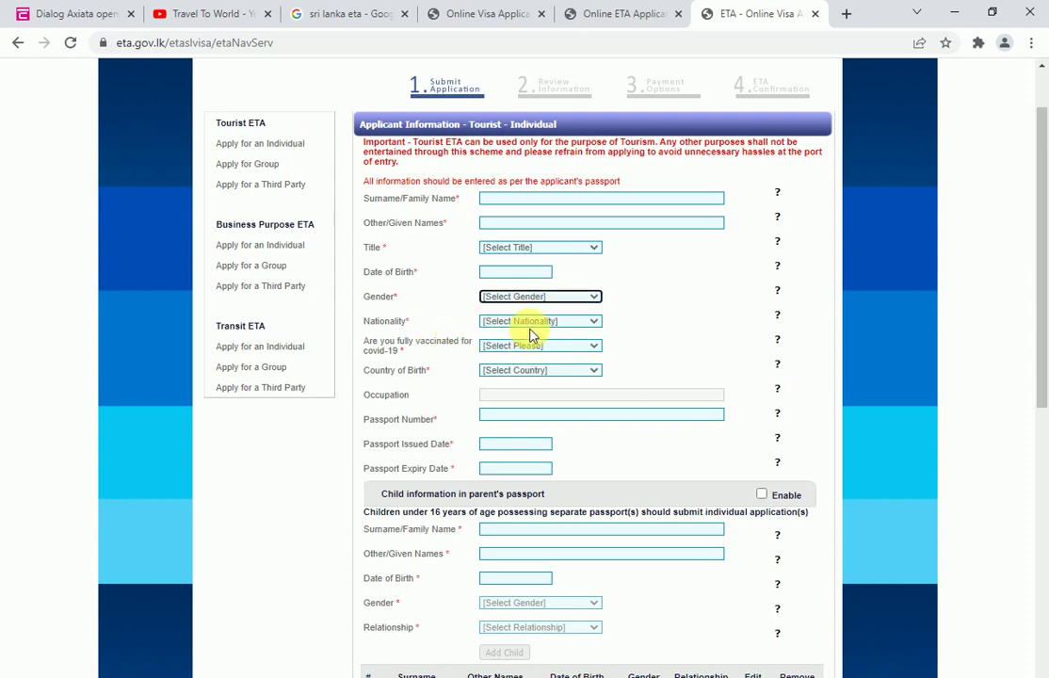
pyautogui.click(550, 330)
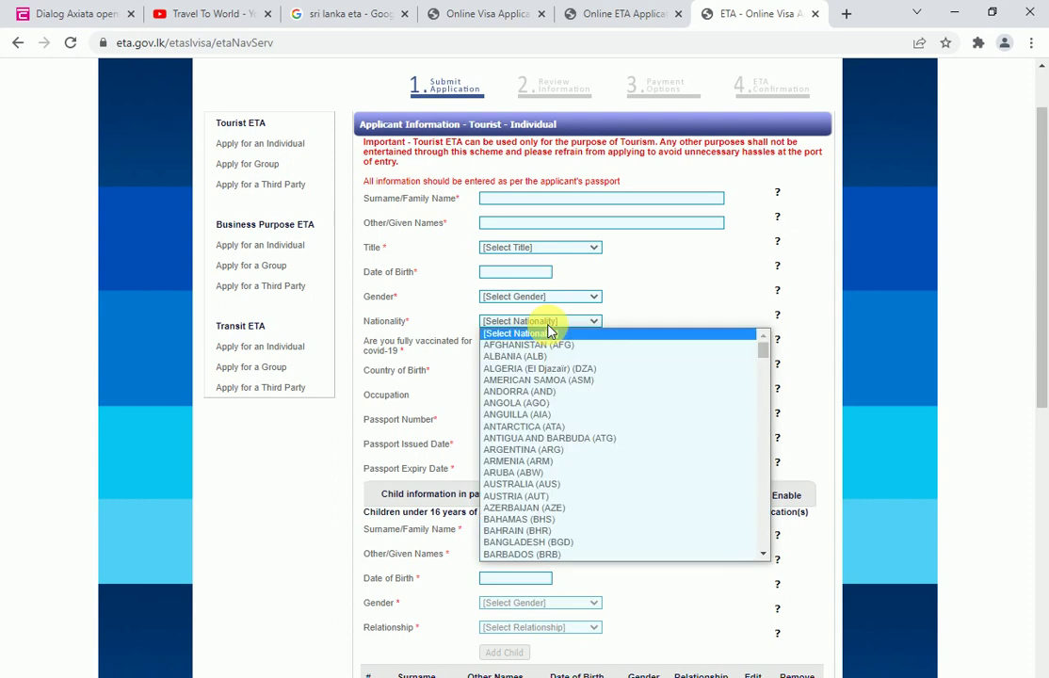
pyautogui.click(550, 333)
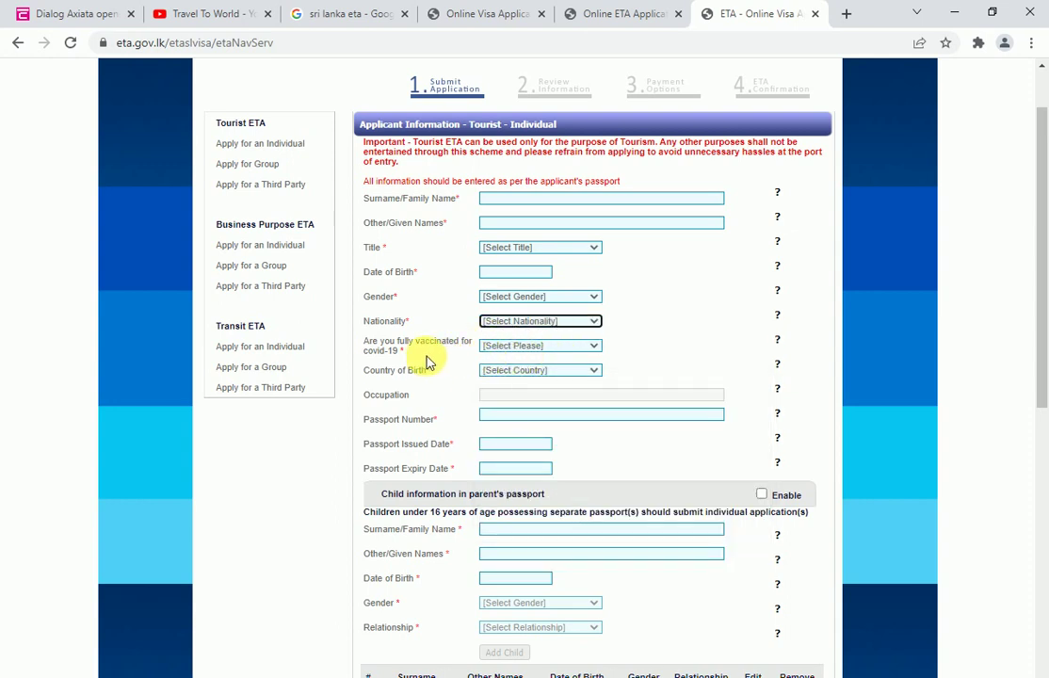
pyautogui.click(525, 347)
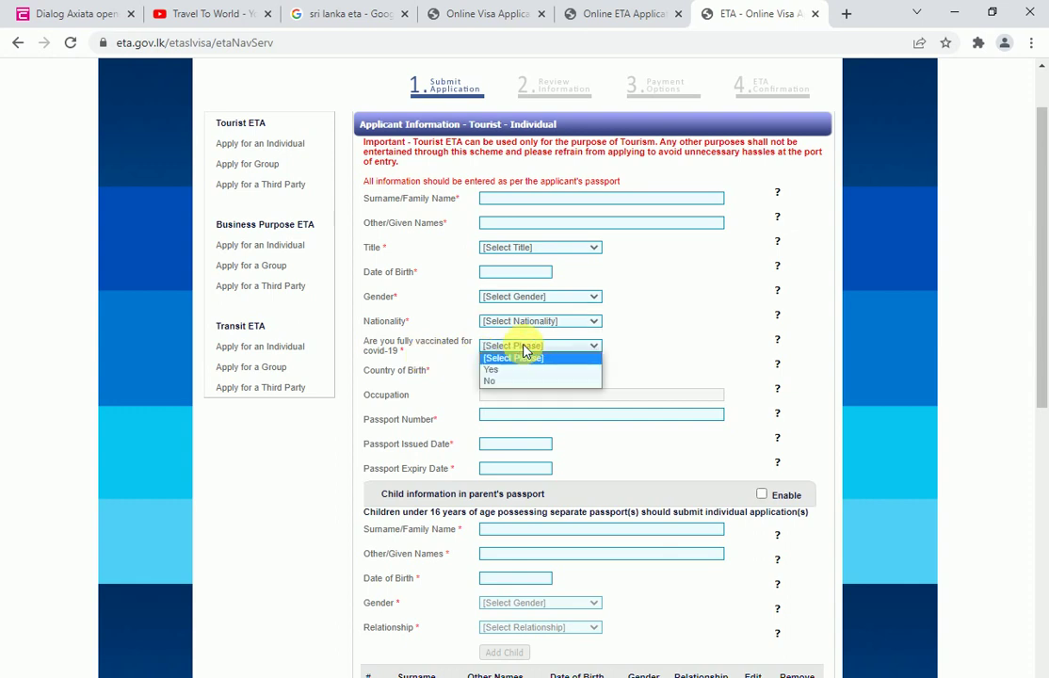
pyautogui.click(526, 347)
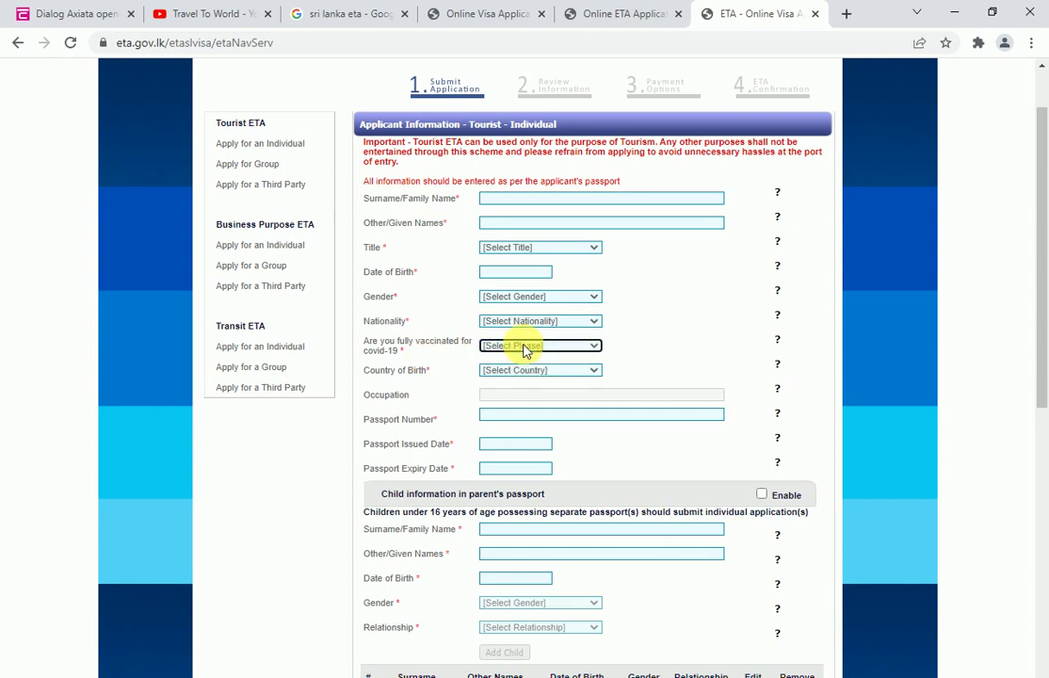
pyautogui.click(580, 375)
pyautogui.click(576, 375)
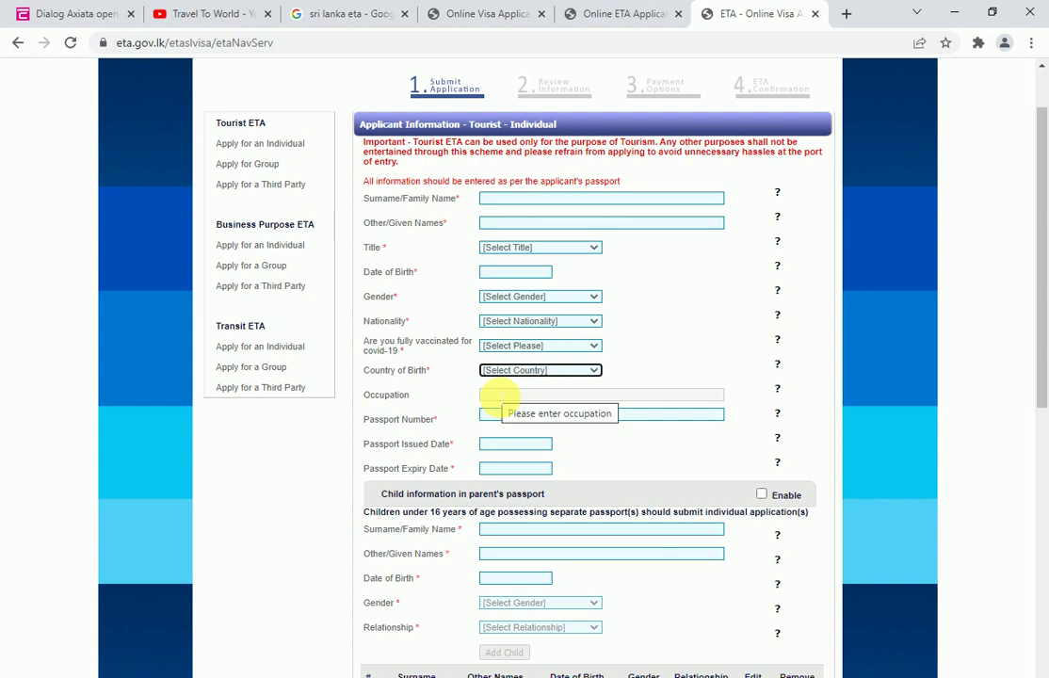
# - Review the passport fields and the child information section, switching its Enable option on and back off
pyautogui.scroll(-3, 499, 397)
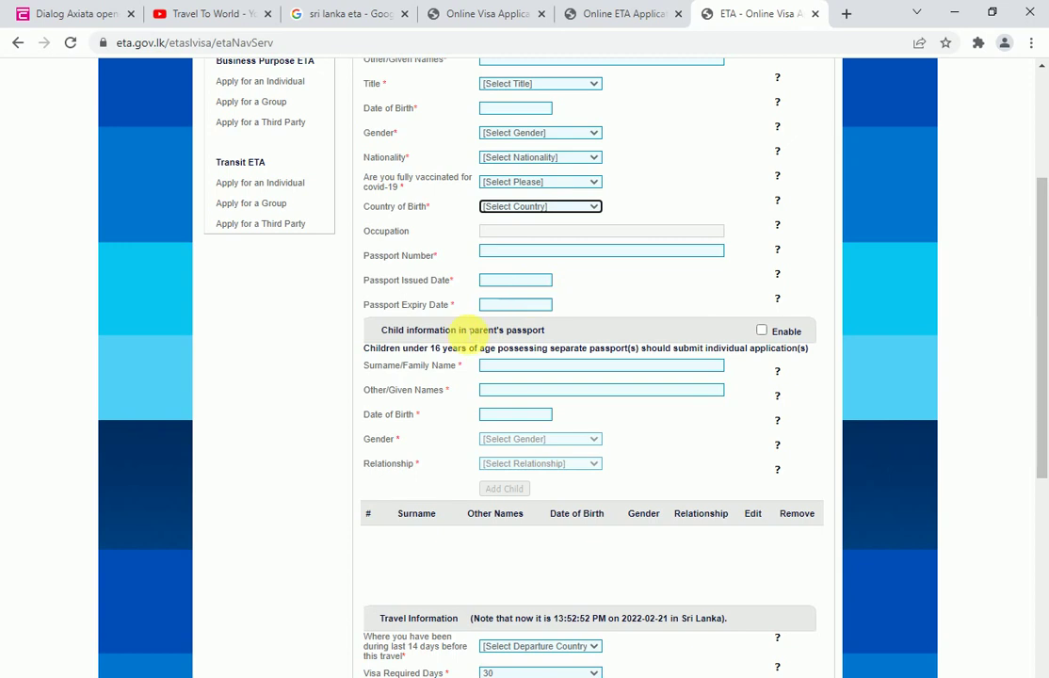
pyautogui.scroll(-1, 495, 331)
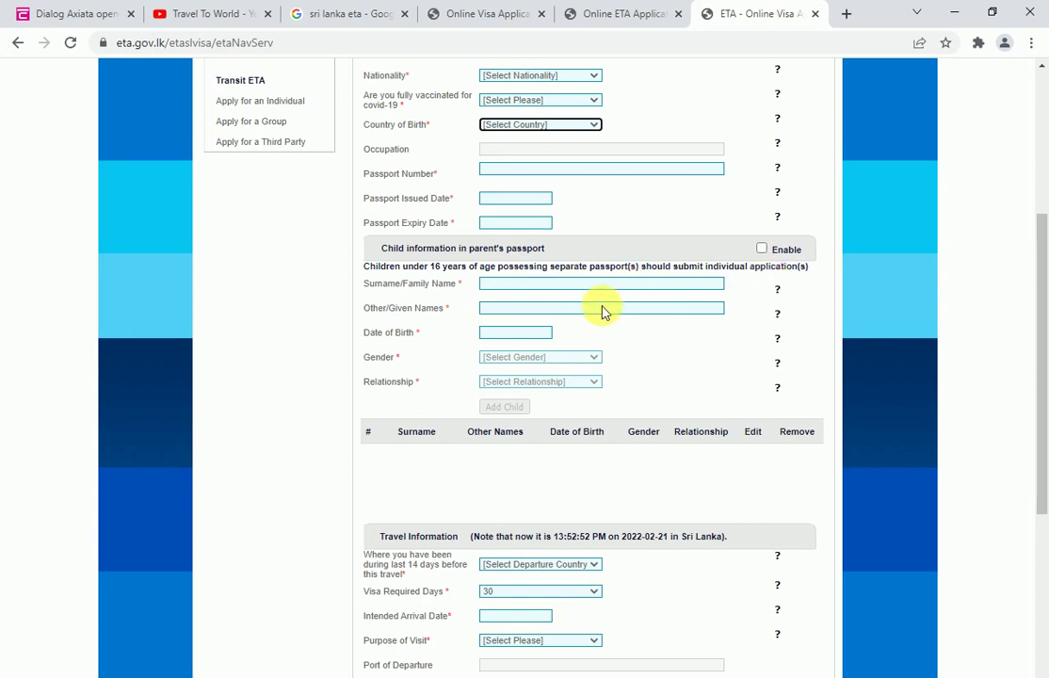
pyautogui.click(763, 249)
pyautogui.click(762, 248)
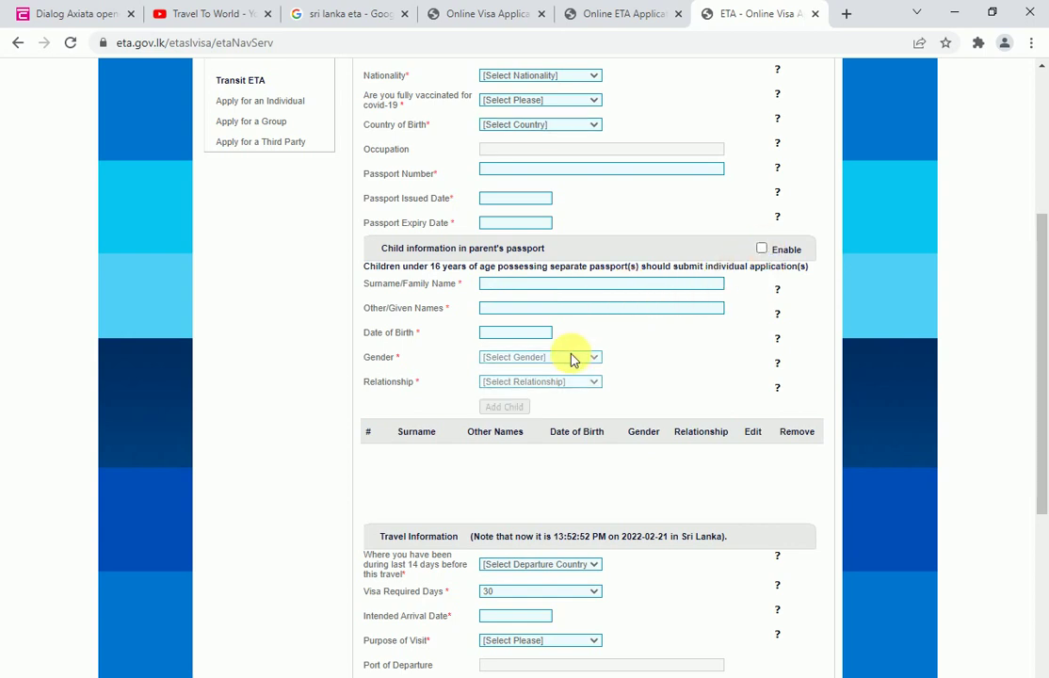
# - Examine the Travel Information section, including the country list for the last 14 days, visa days, arrival date and purpose of visit
pyautogui.scroll(-1, 451, 316)
pyautogui.scroll(-3, 450, 316)
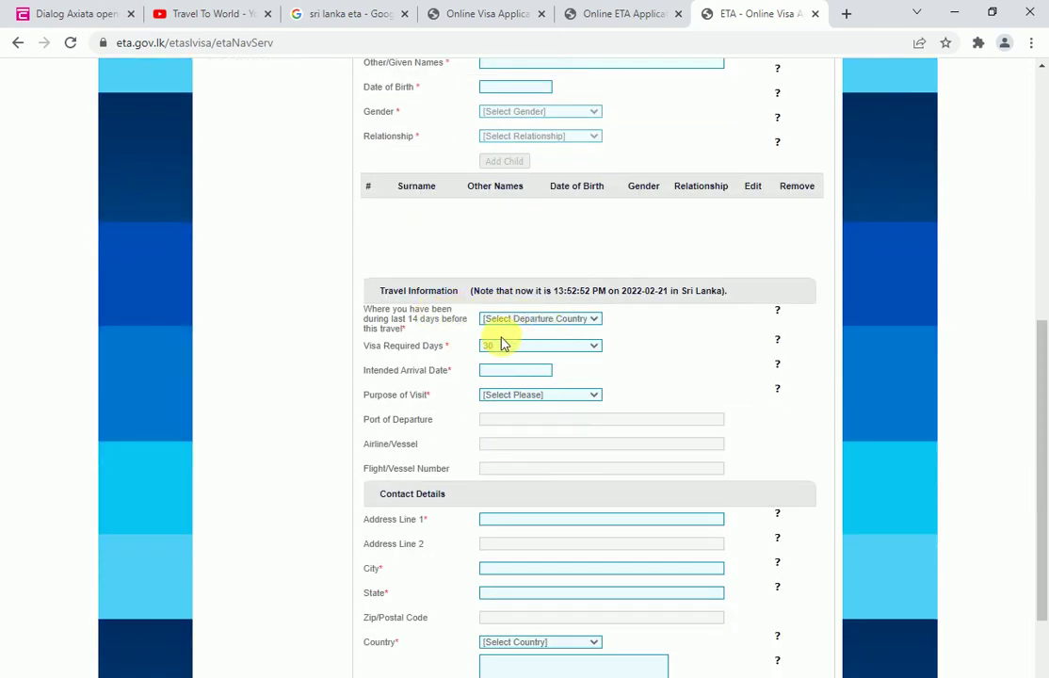
pyautogui.click(594, 320)
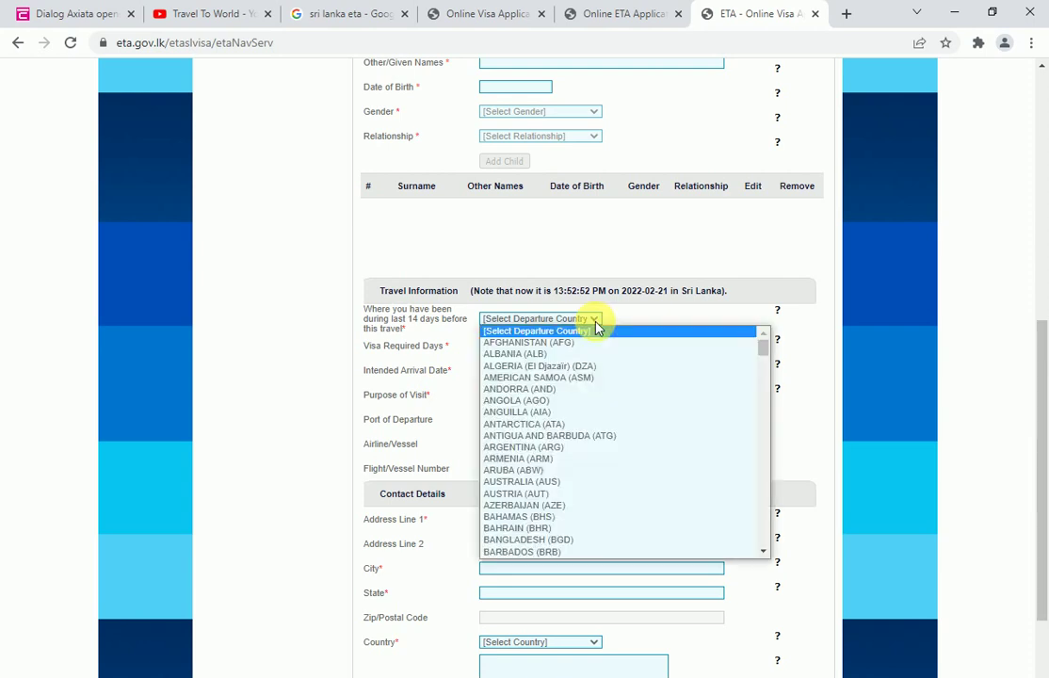
pyautogui.click(593, 330)
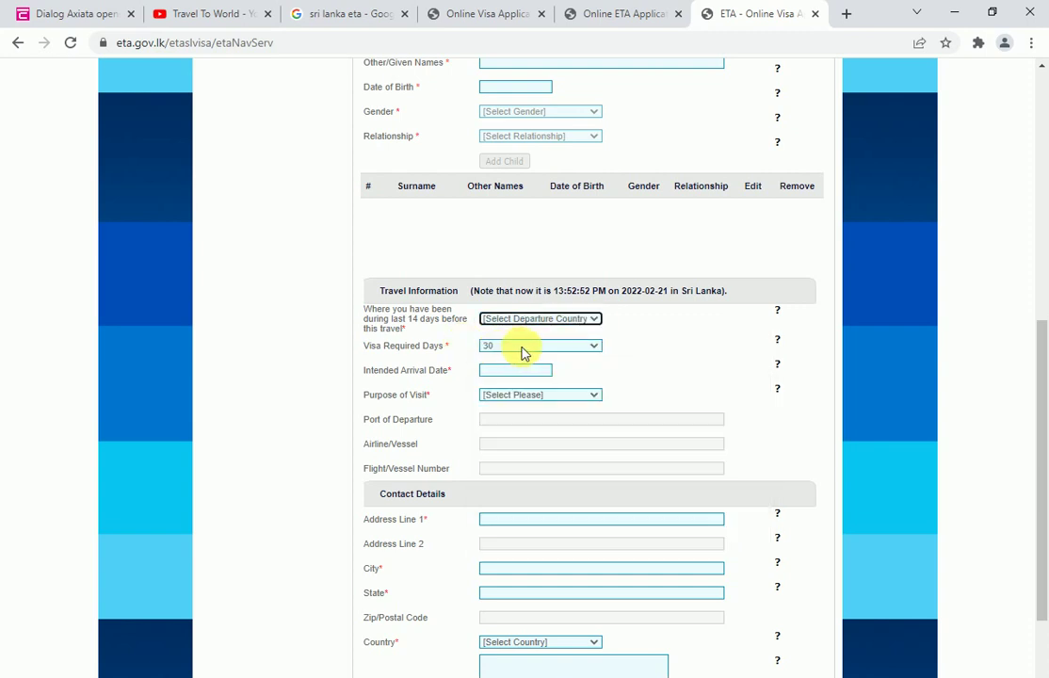
pyautogui.scroll(-1, 485, 343)
pyautogui.scroll(-1, 483, 354)
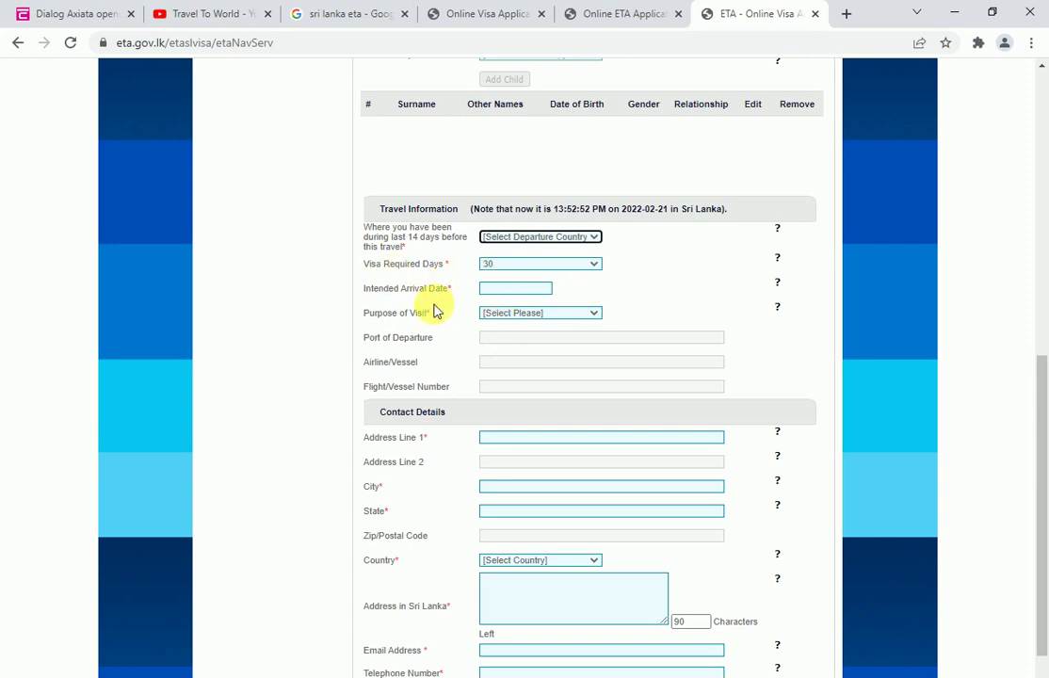
pyautogui.scroll(-1, 459, 373)
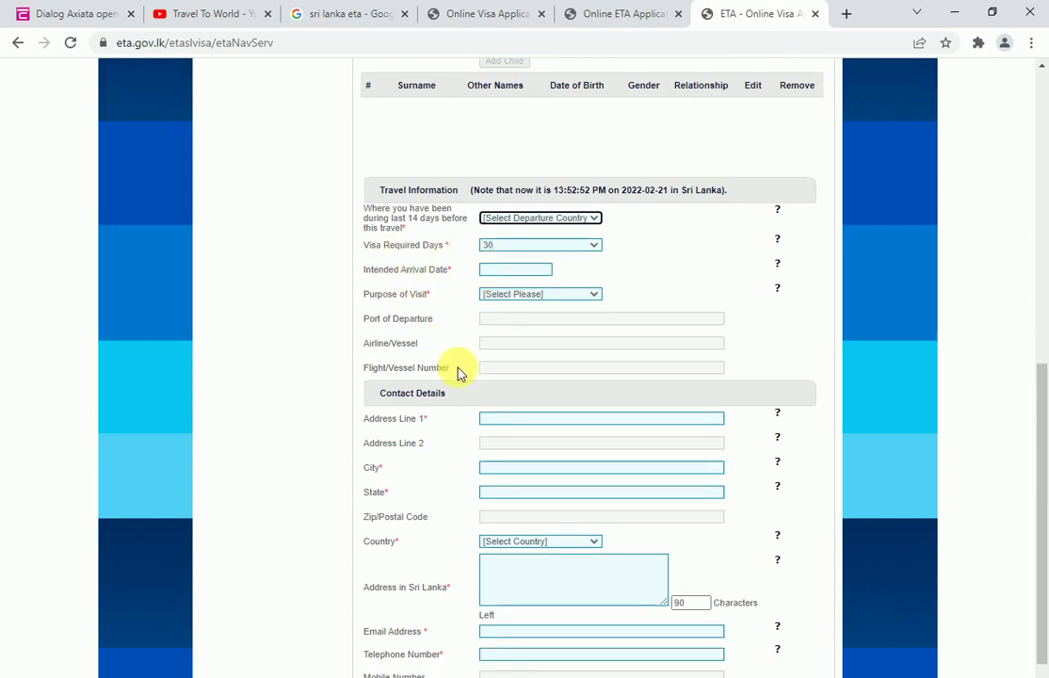
# - Inspect the Contact Details section, checking the Address Line 1 and City fields
pyautogui.scroll(-2, 459, 373)
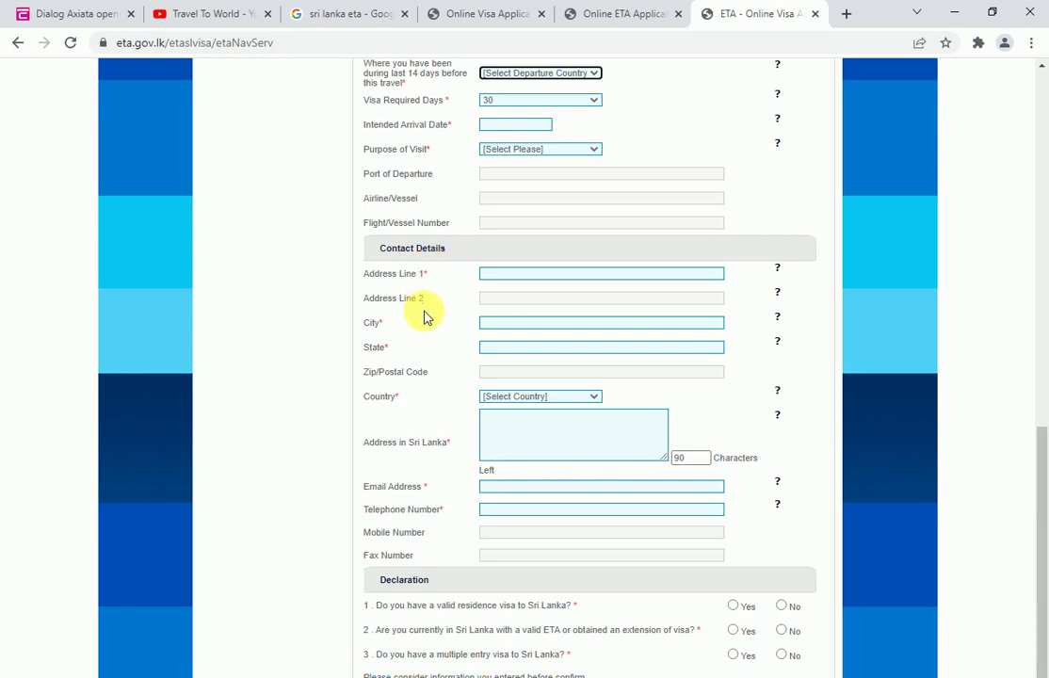
pyautogui.click(555, 274)
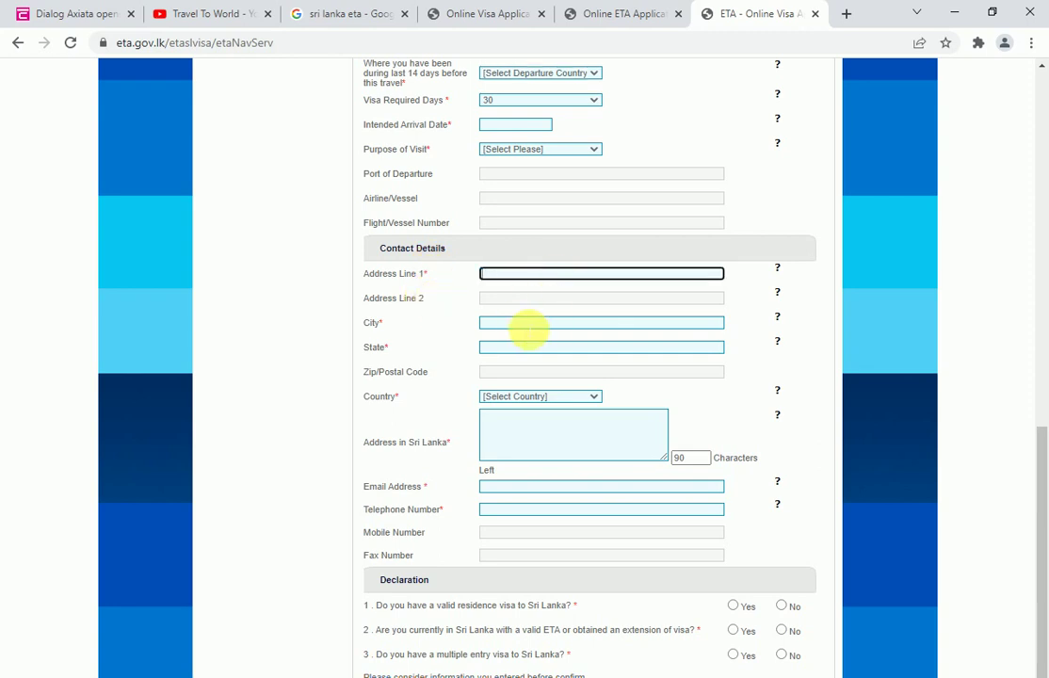
pyautogui.click(529, 323)
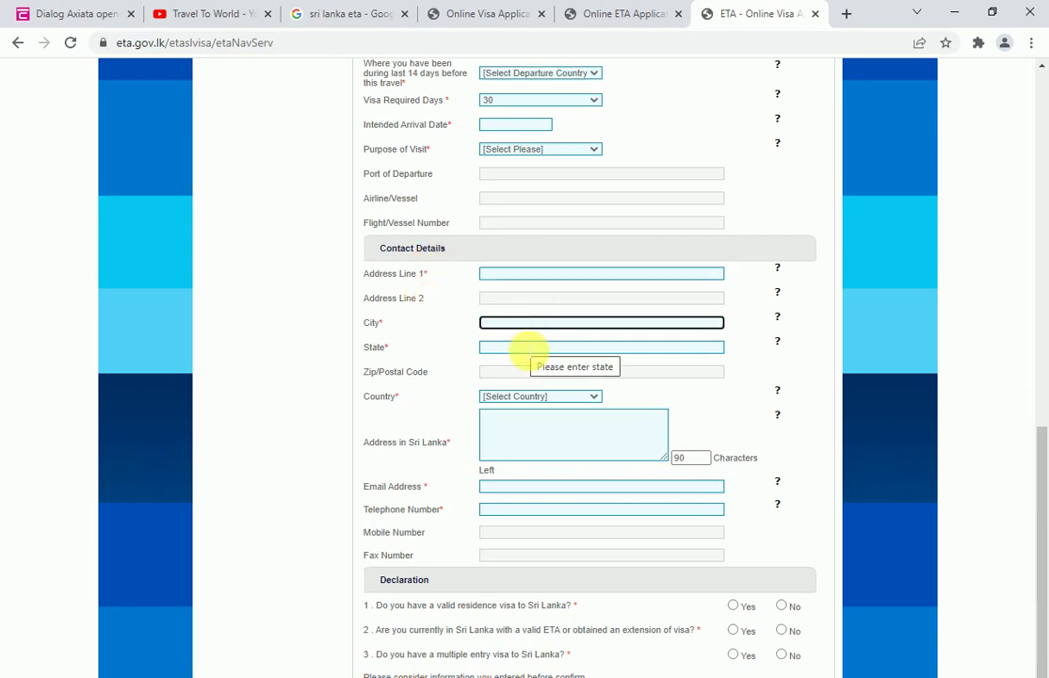
# - Try to submit the application with its fields left blank, dismiss the alert, and look back over the form
pyautogui.scroll(-1, 471, 351)
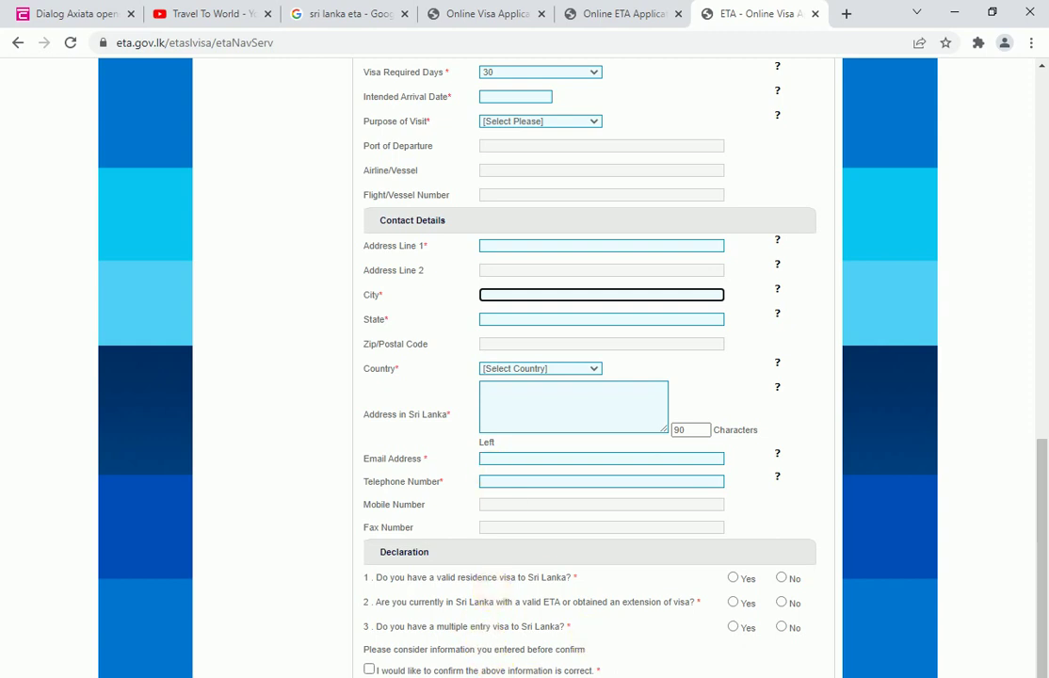
pyautogui.click(208, 235)
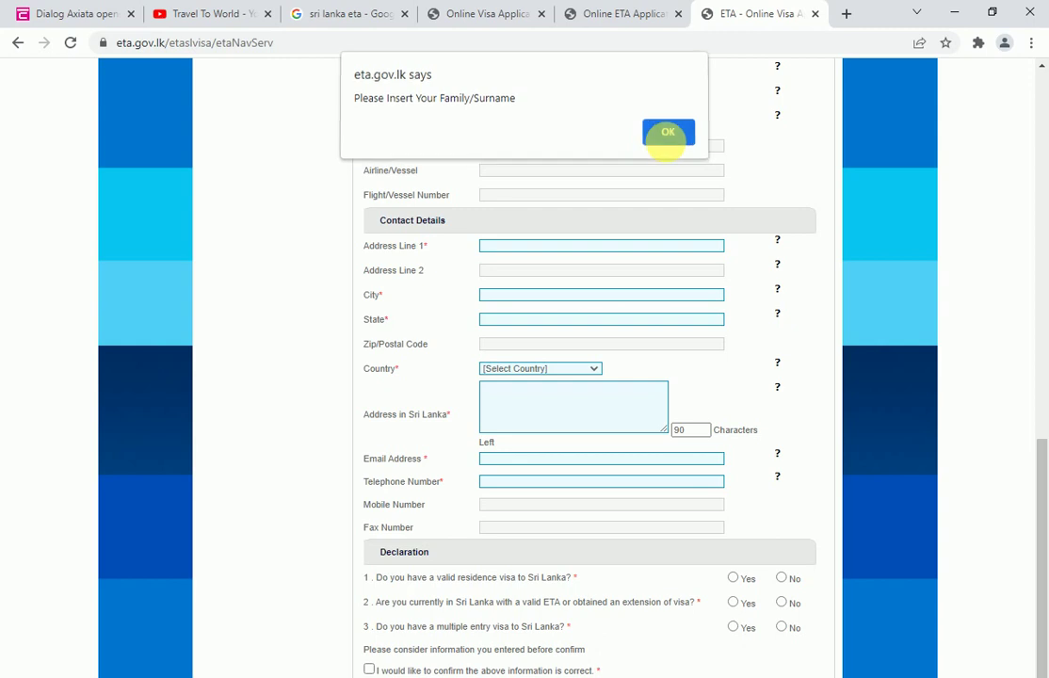
pyautogui.click(668, 133)
pyautogui.scroll(-5, 476, 323)
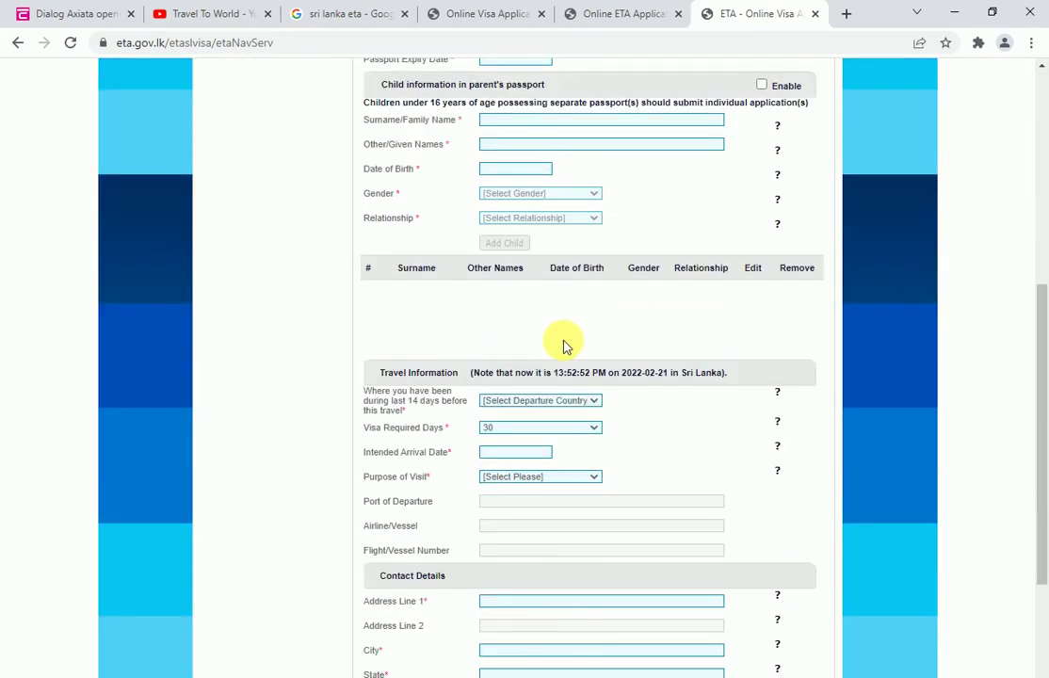
pyautogui.scroll(-4, 534, 461)
pyautogui.scroll(4, 534, 460)
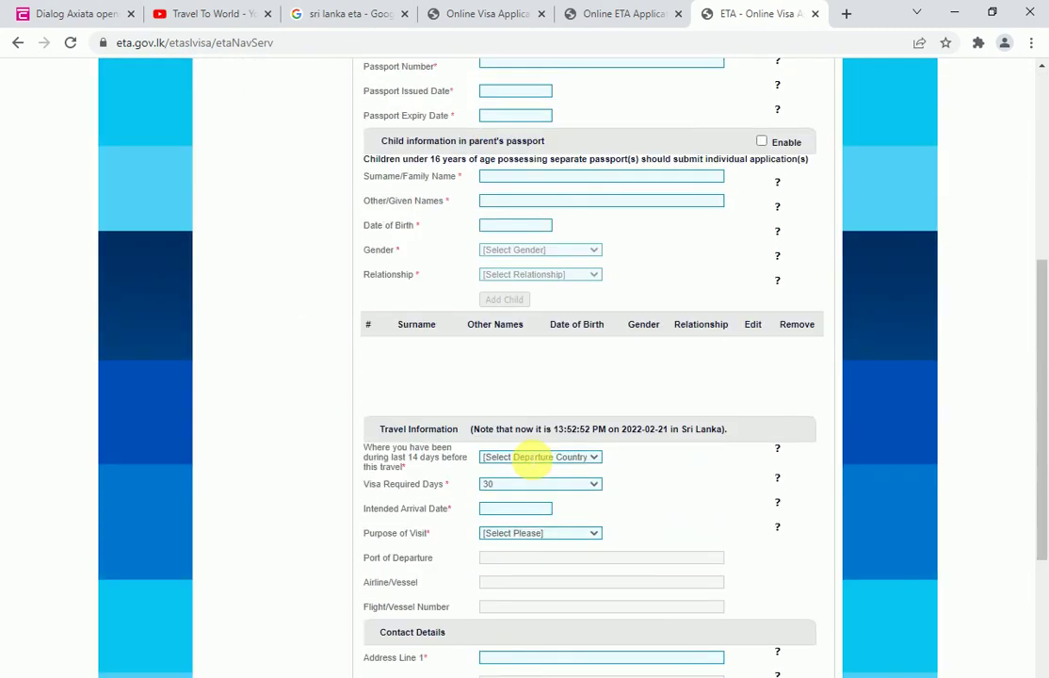
# - Review the applicant, travel and contact details and the fee summary of the individual tourist application before confirming
pyautogui.scroll(5, 535, 462)
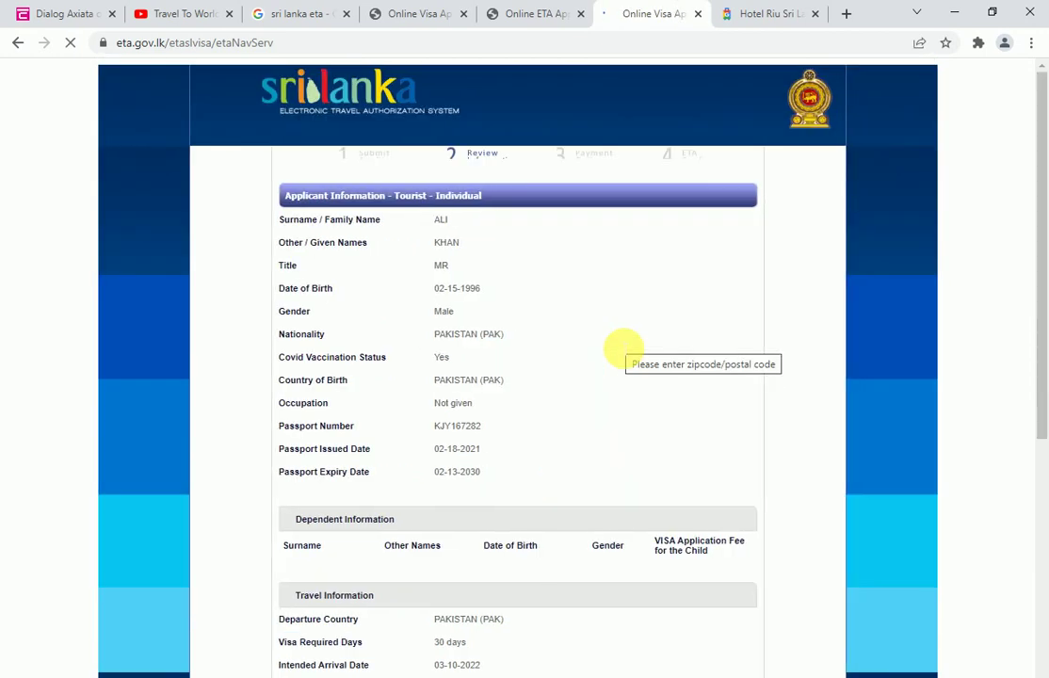
pyautogui.scroll(-5, 546, 304)
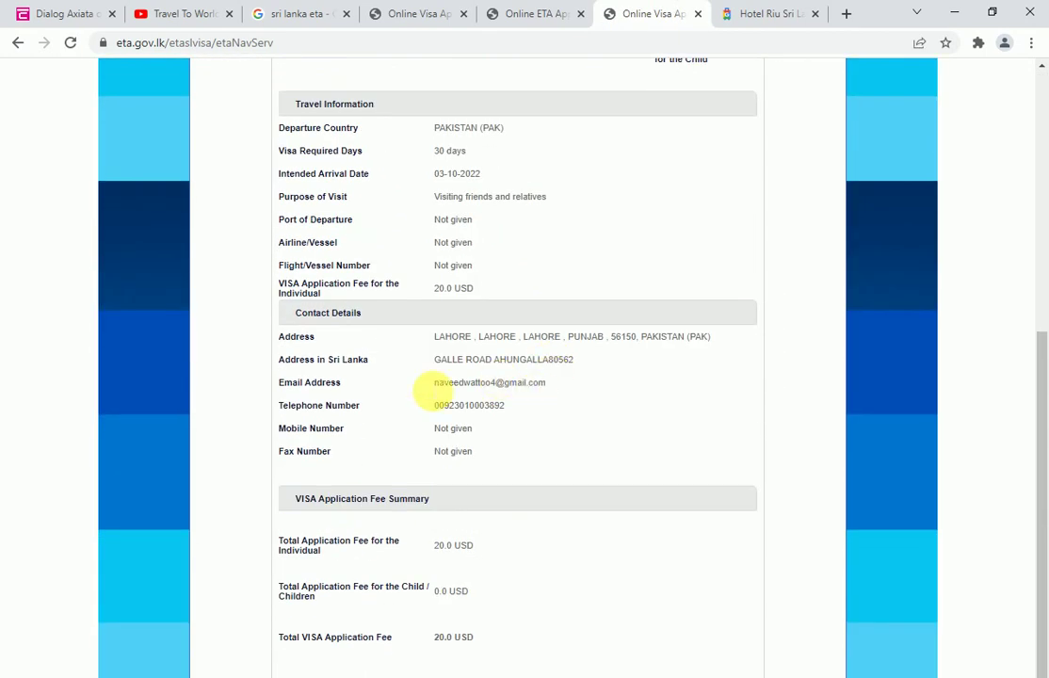
pyautogui.scroll(-1, 438, 386)
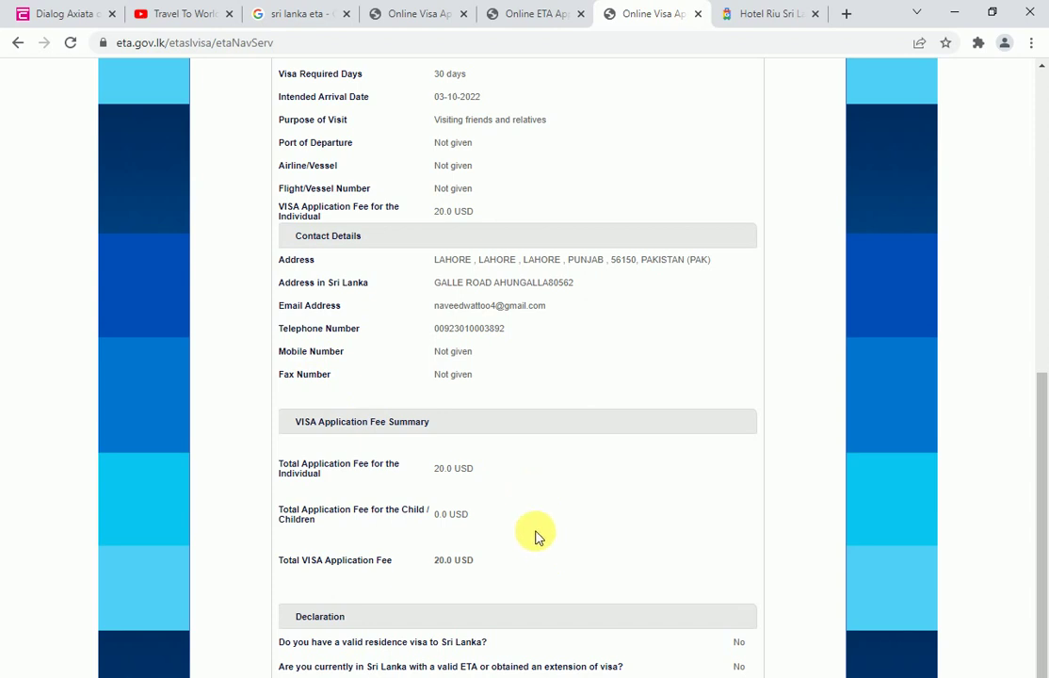
pyautogui.scroll(6, 450, 405)
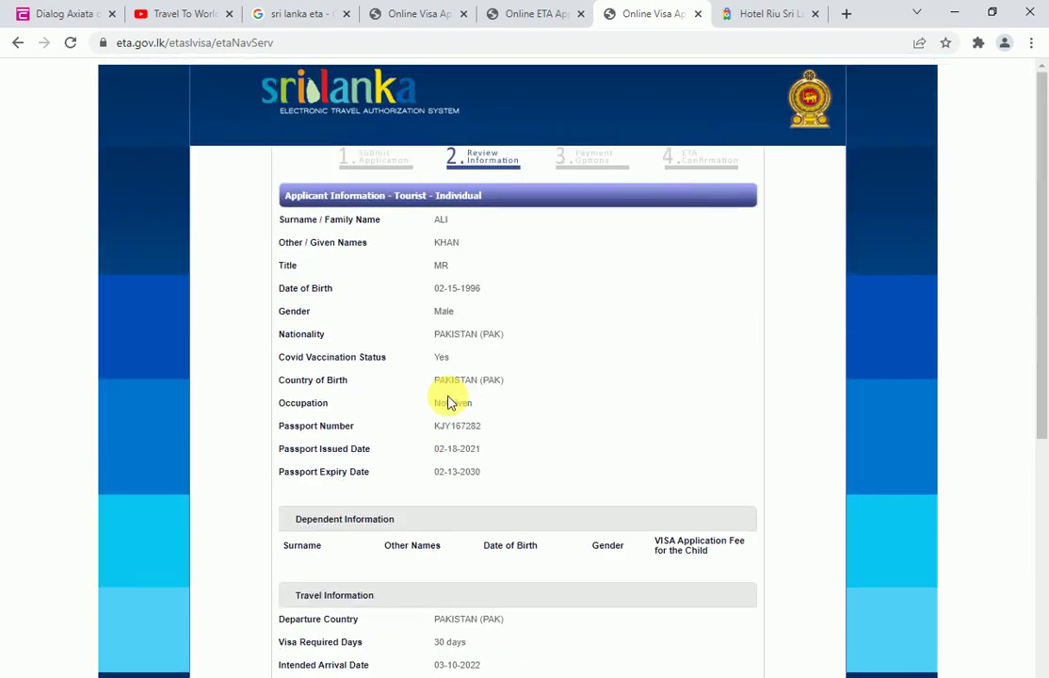
pyautogui.scroll(-6, 464, 283)
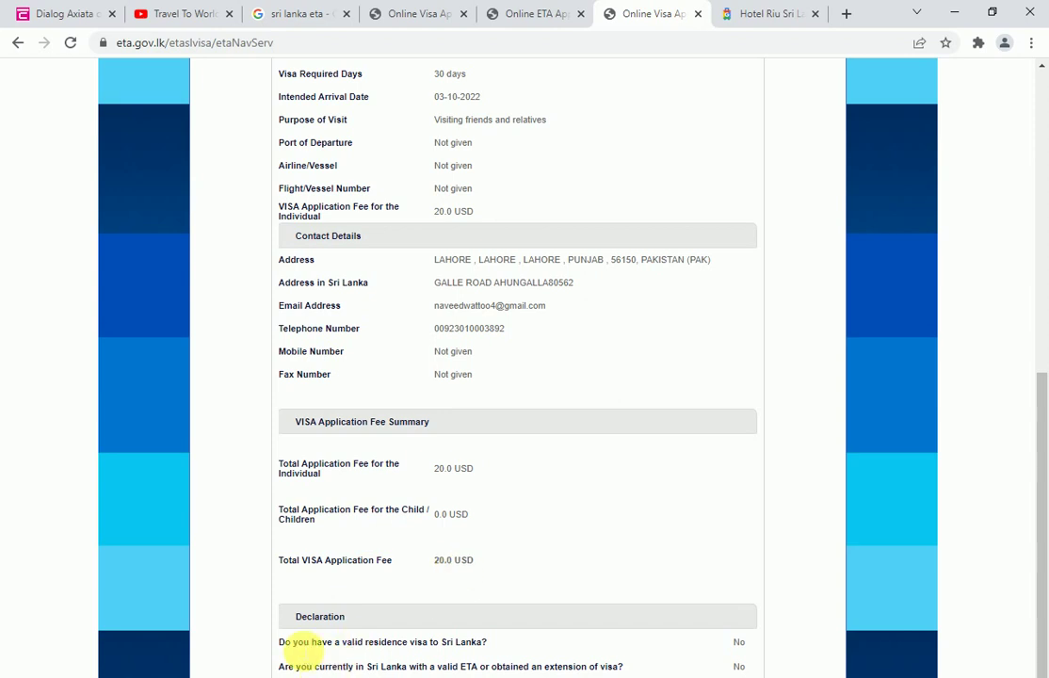
# - Confirm the reviewed application details, accepting the fraud notice, and choose MasterCard/Visa through Sampath Bank as the payment method
pyautogui.click(260, 648)
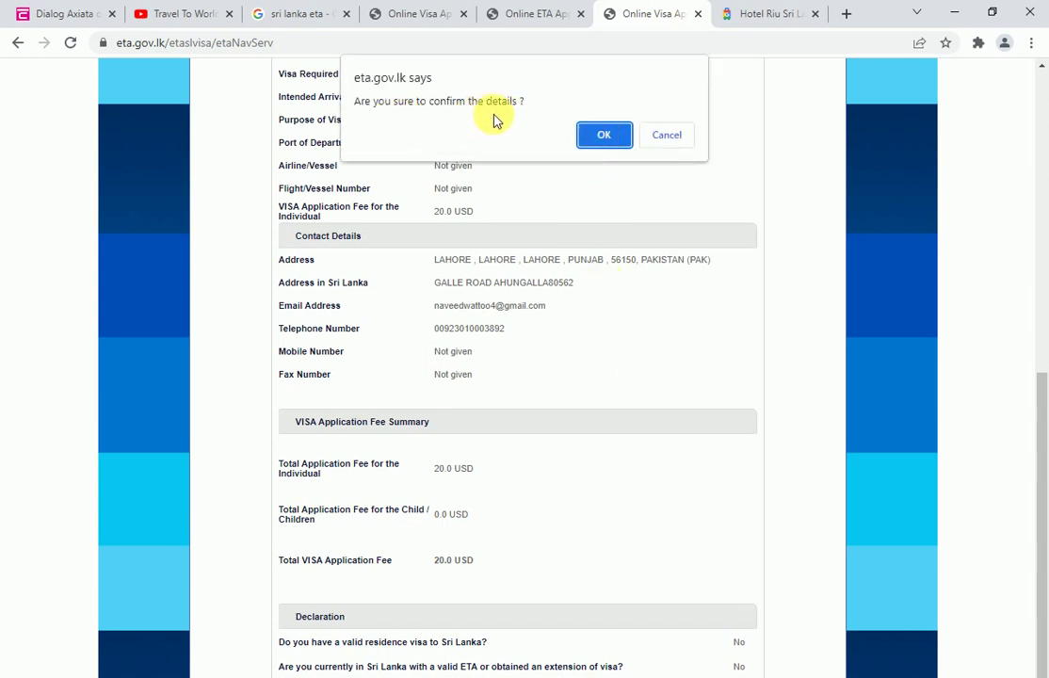
pyautogui.click(603, 134)
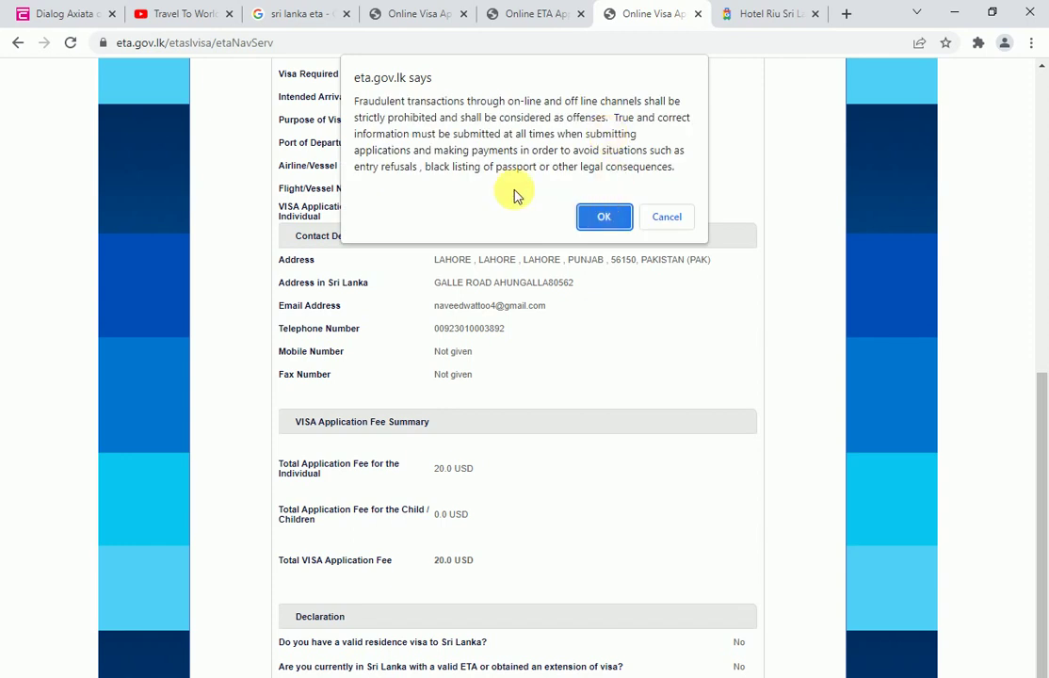
pyautogui.click(603, 222)
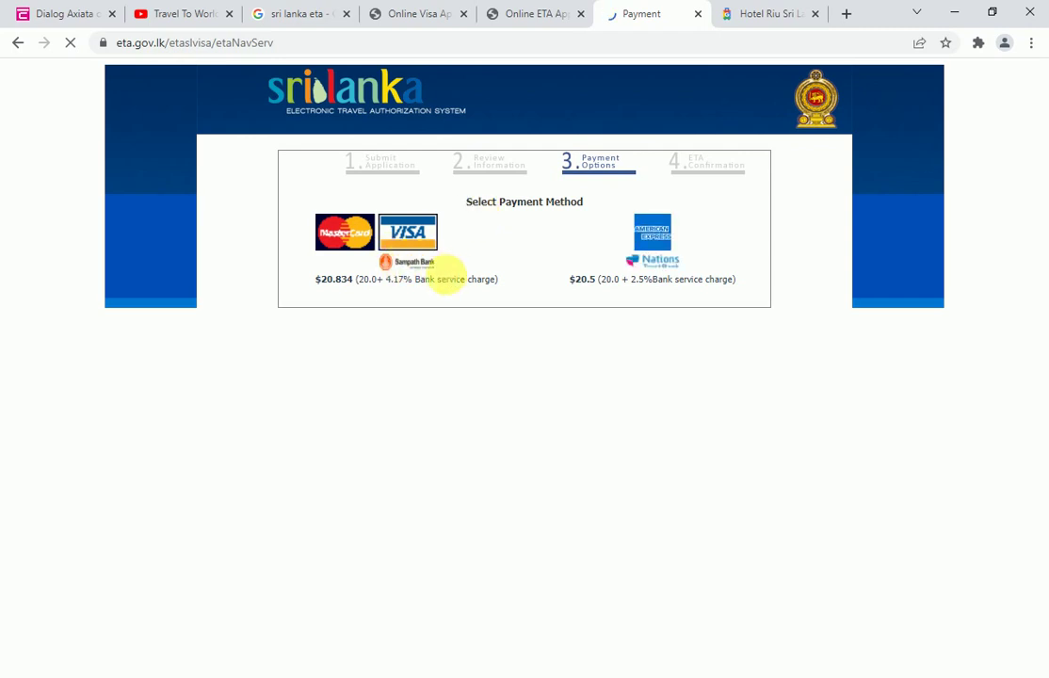
pyautogui.click(362, 243)
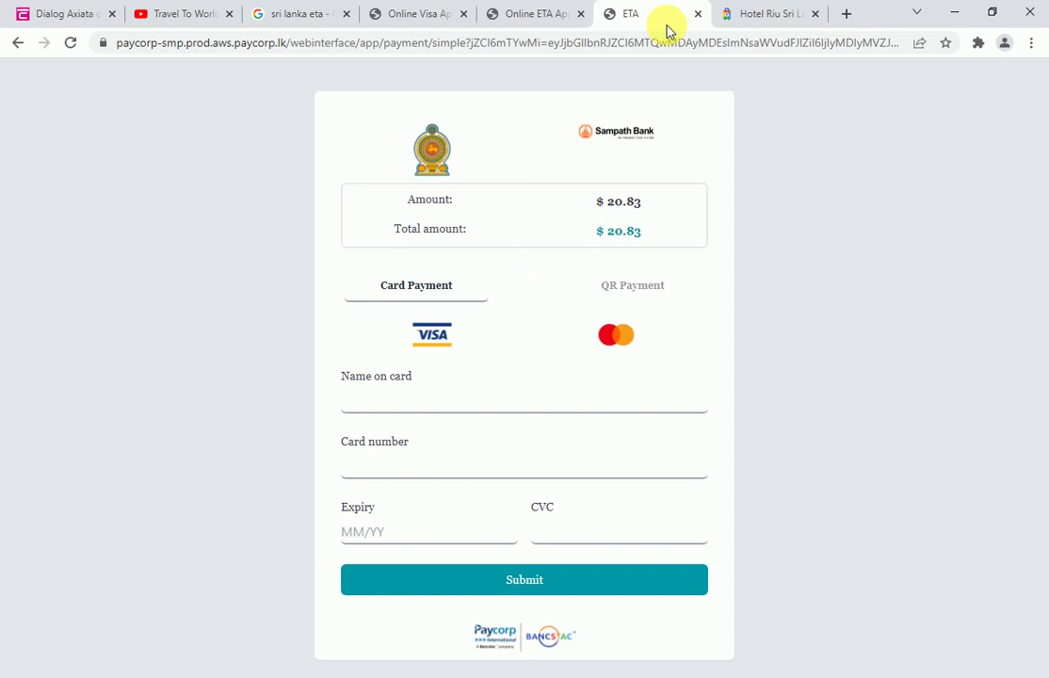
# - Leave the card payment page open and go back to the already open page on how to submit an ETA application
pyautogui.click(518, 15)
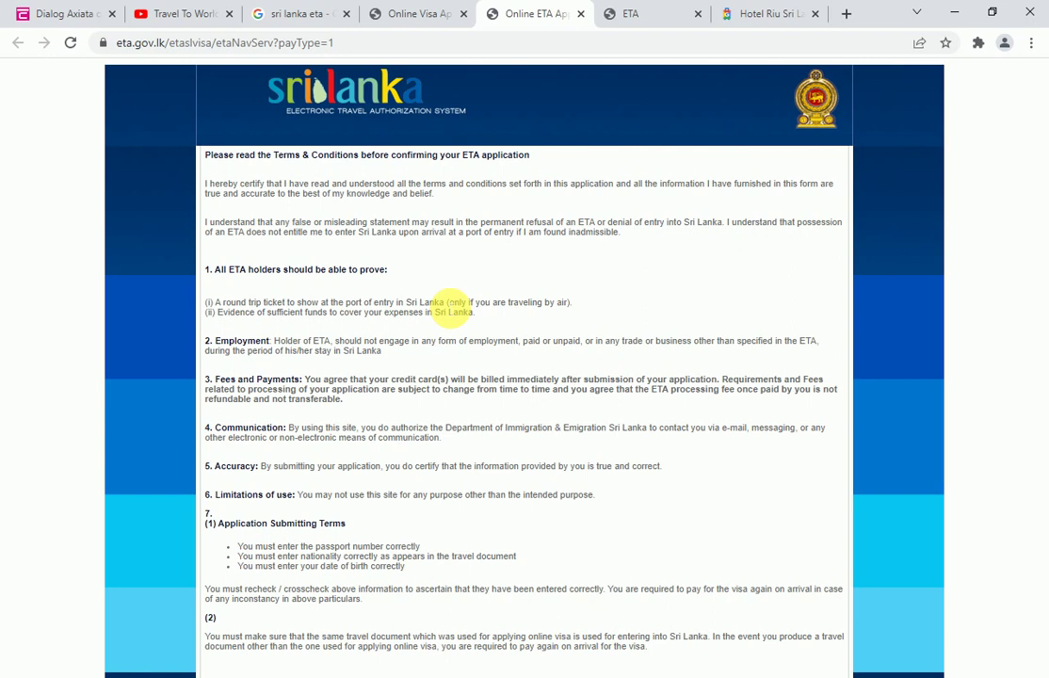
pyautogui.click(412, 12)
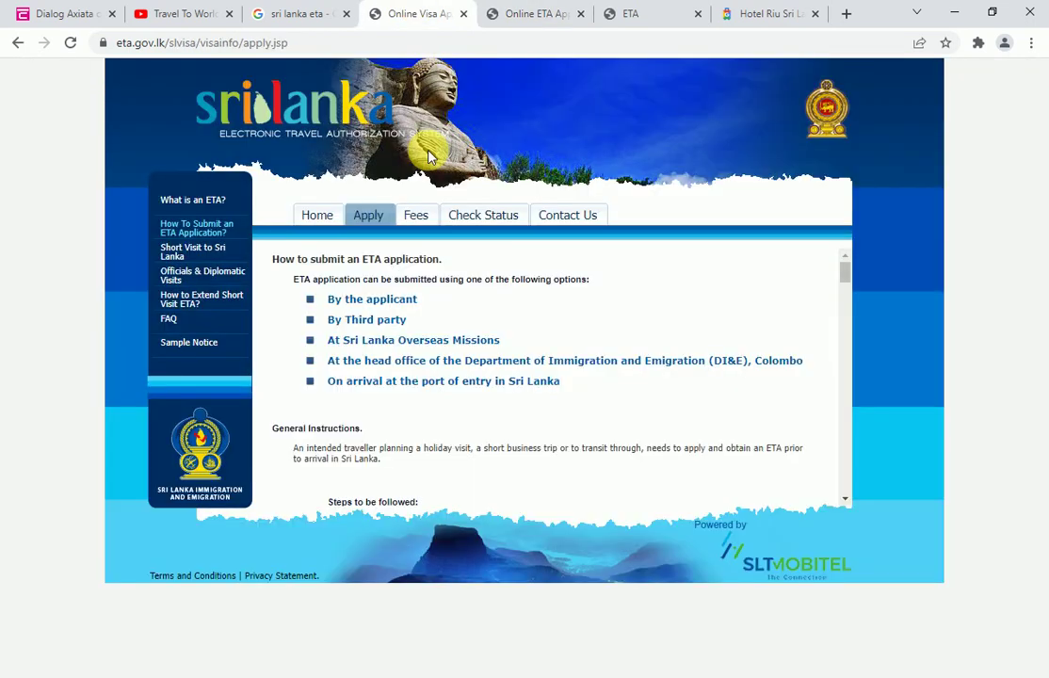